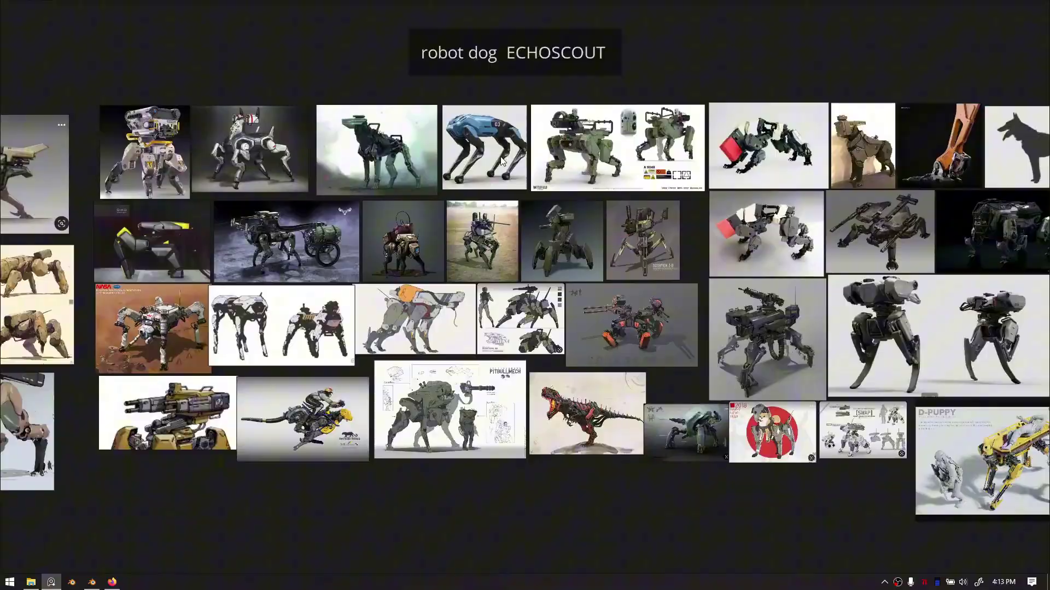
Switch from the reference board back to Blender to load the older EchoScout file
key(alt+Tab)
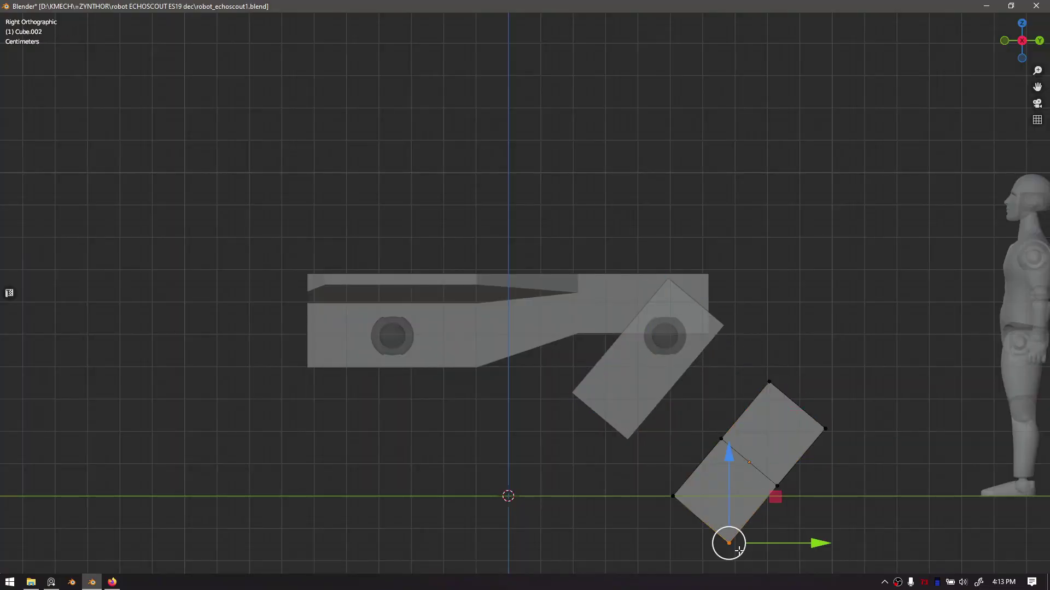